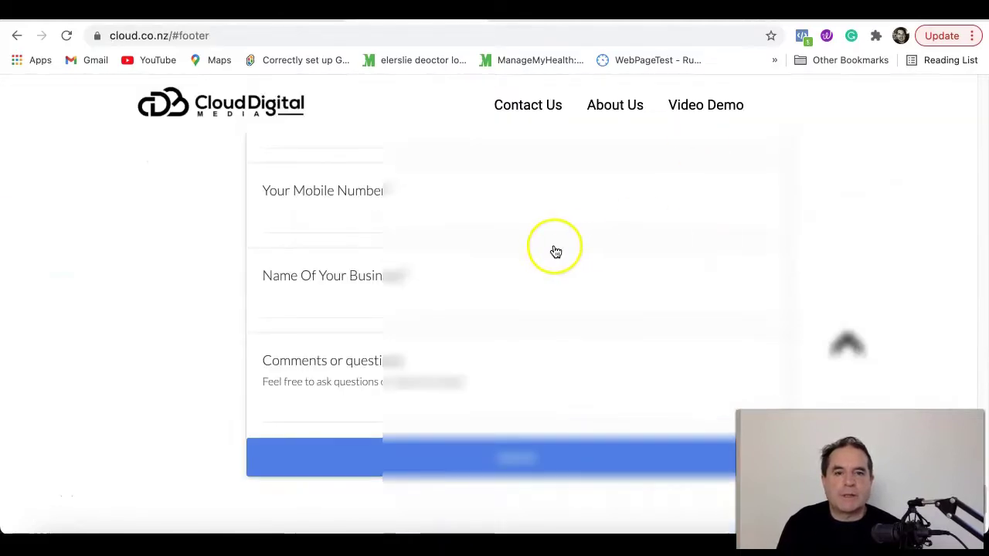
Jump from the Cloud Digital Media demonstration request down to the site's #contact form
scroll(554, 250, up, 10)
scroll(571, 265, up, 10)
scroll(578, 273, up, 10)
scroll(578, 274, down, 3)
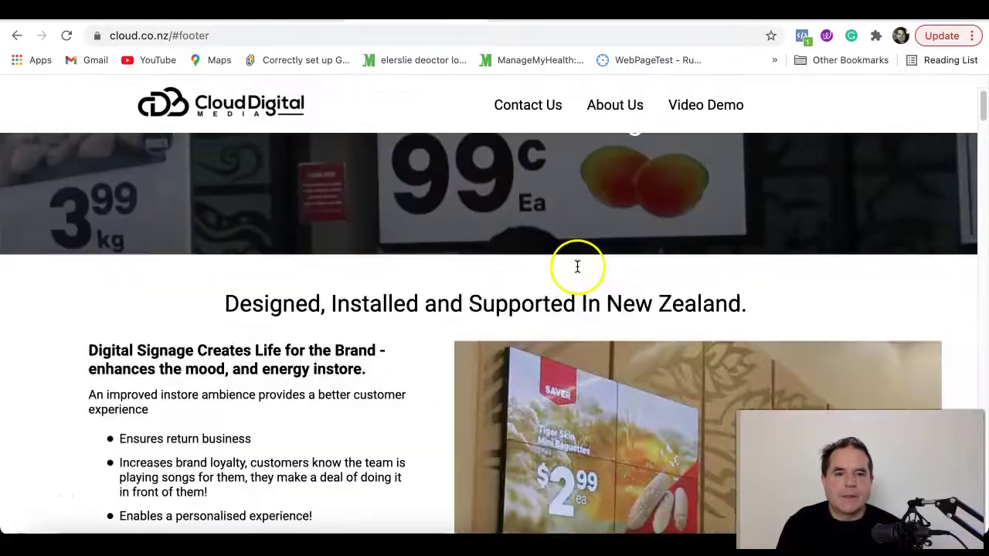
scroll(576, 271, down, 3)
scroll(576, 270, down, 2)
click(624, 237)
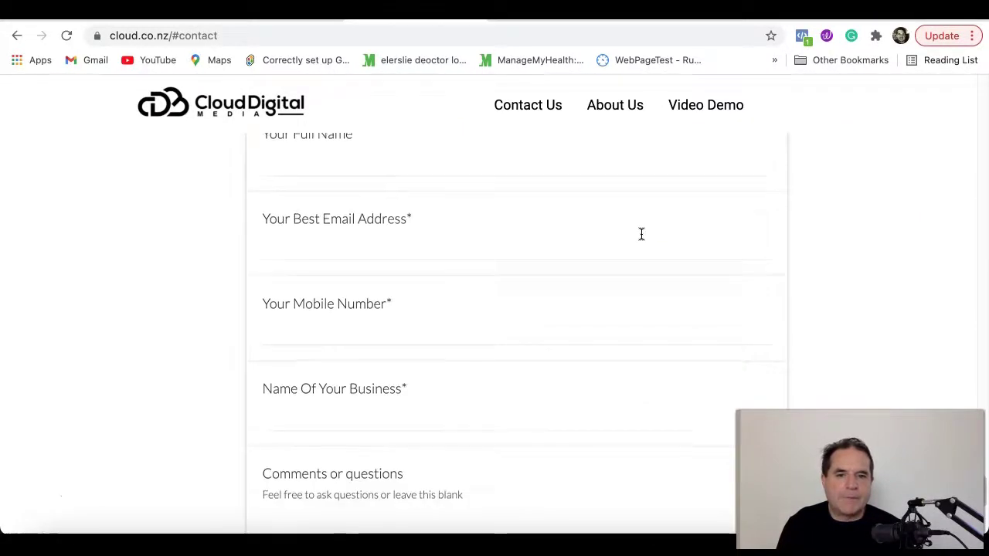
Scroll back up past the FAQ and a testimonial to the signage features section
scroll(640, 234, up, 1)
scroll(641, 234, down, 3)
scroll(640, 234, down, 1)
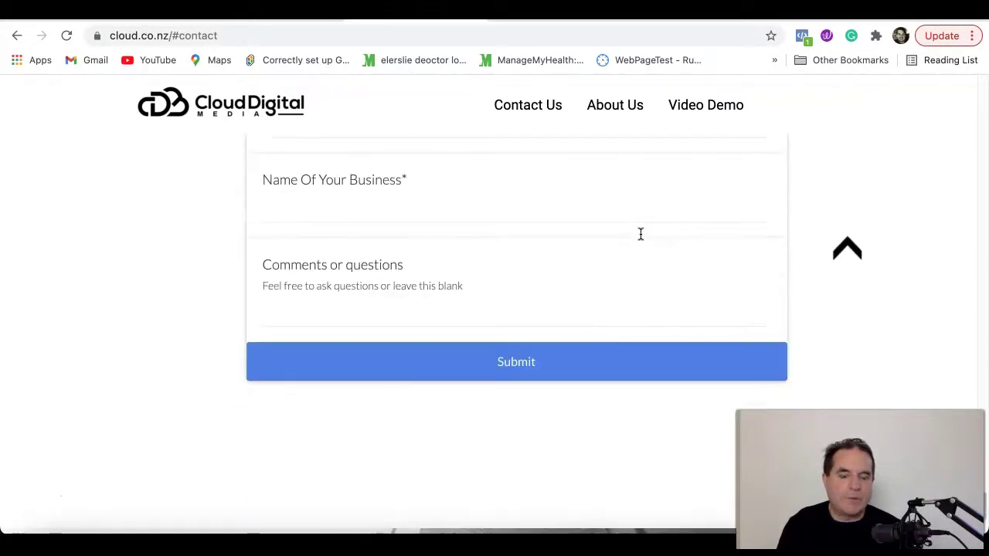
scroll(641, 234, up, 1)
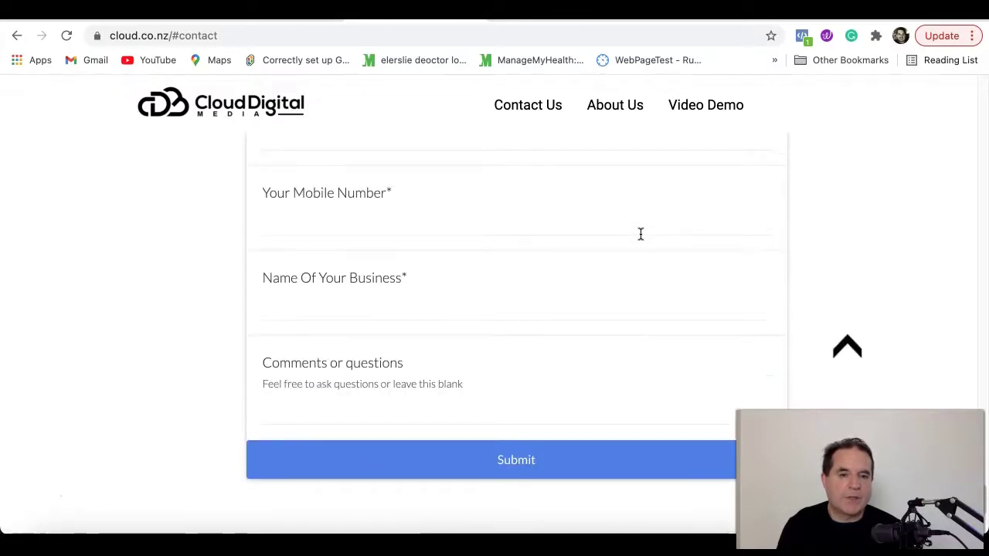
scroll(641, 234, up, 4)
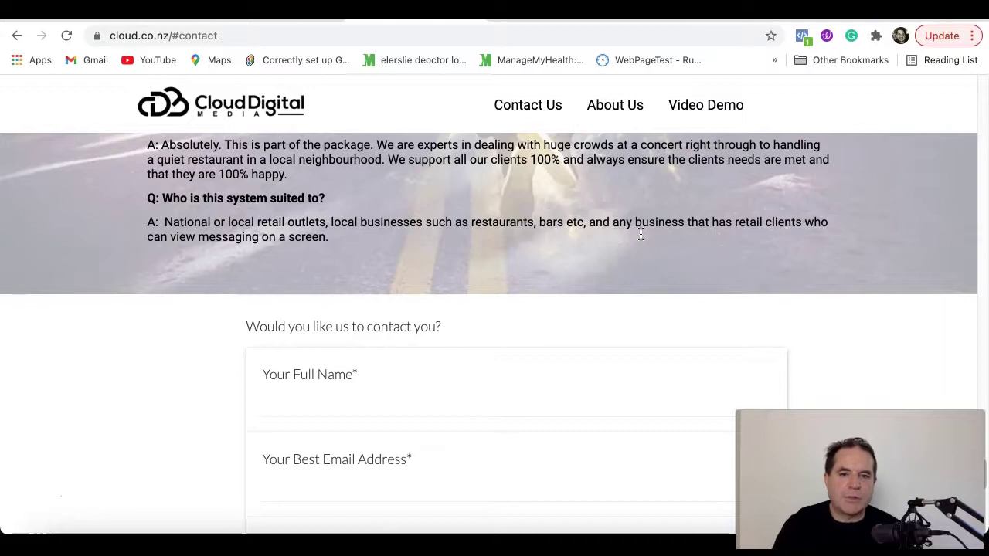
scroll(641, 234, up, 3)
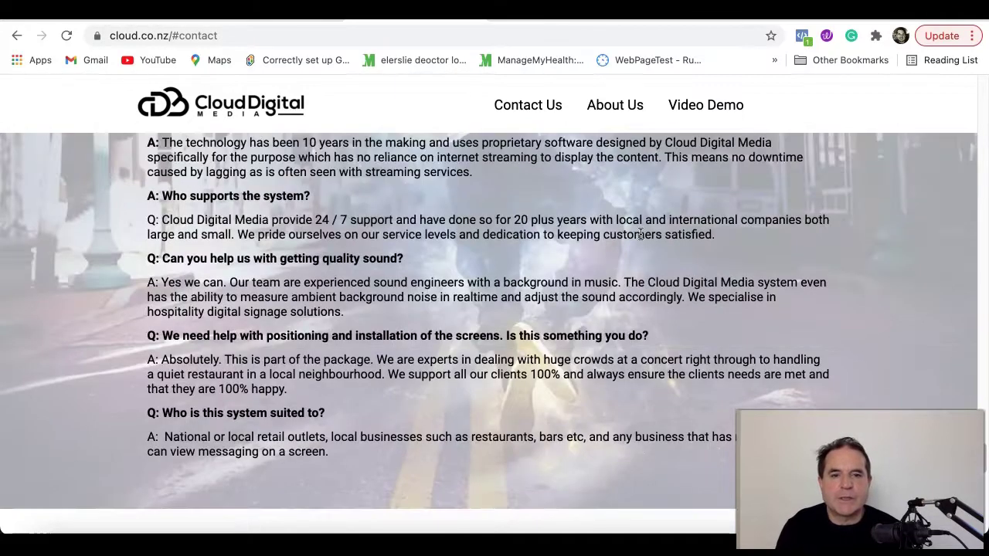
scroll(641, 234, up, 5)
scroll(641, 235, up, 5)
scroll(640, 234, up, 5)
scroll(640, 234, up, 5)
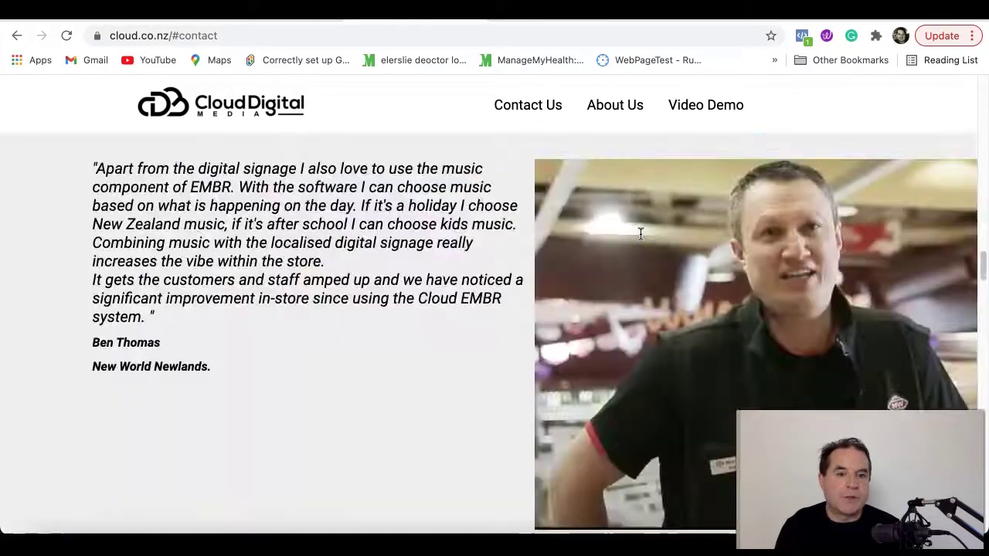
scroll(640, 234, up, 10)
scroll(641, 234, down, 5)
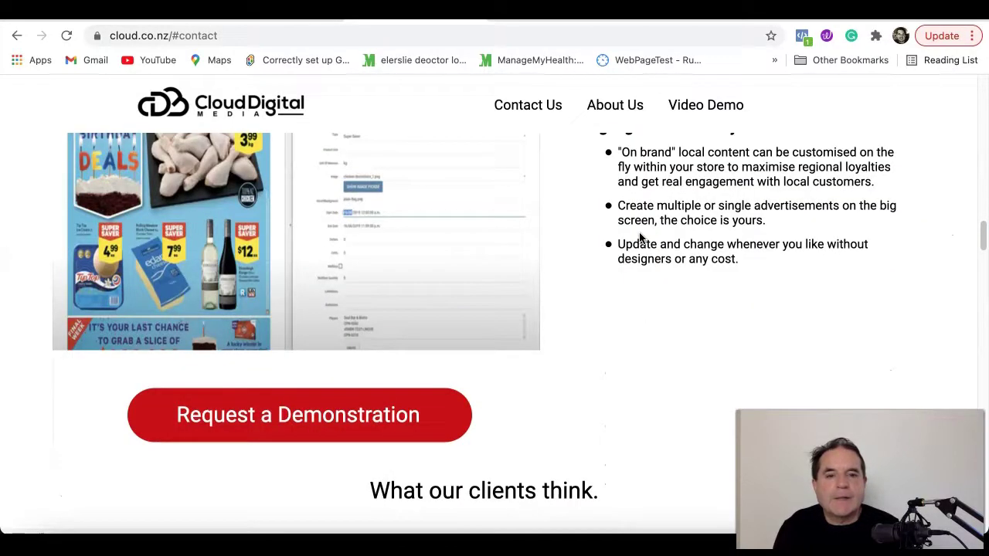
Leave the full submissions list for the form's Partial Submissions from the last 30 days
click(557, 106)
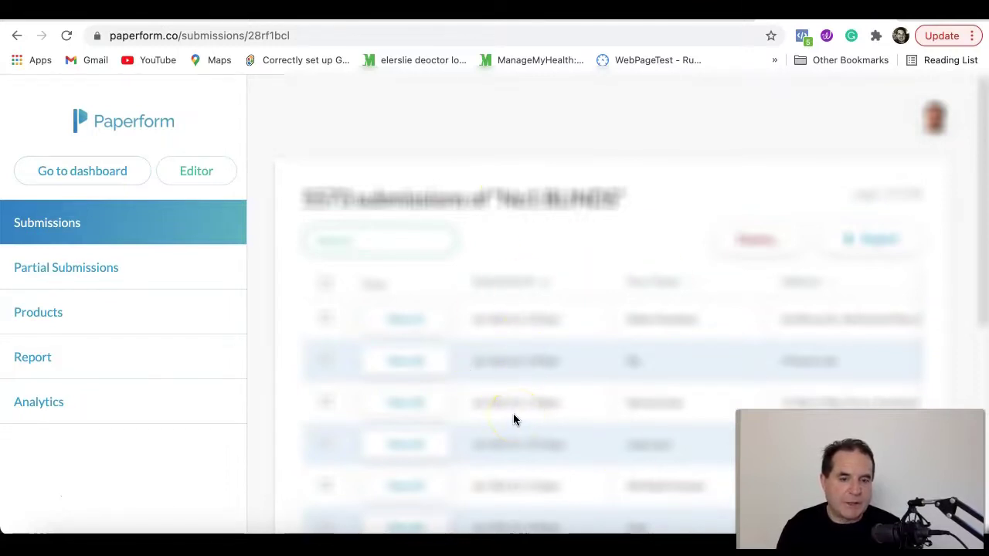
click(96, 269)
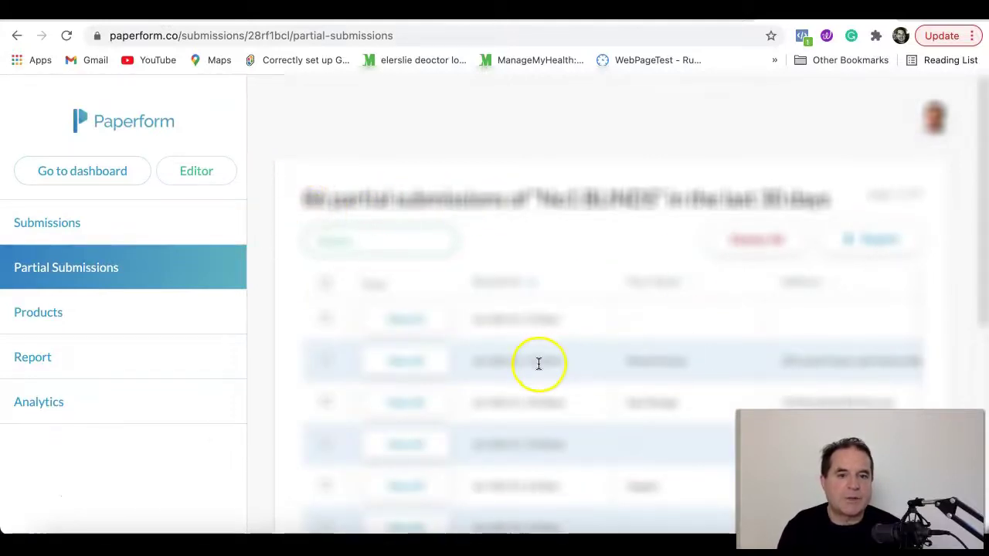
scroll(448, 364, down, 2)
scroll(448, 365, down, 3)
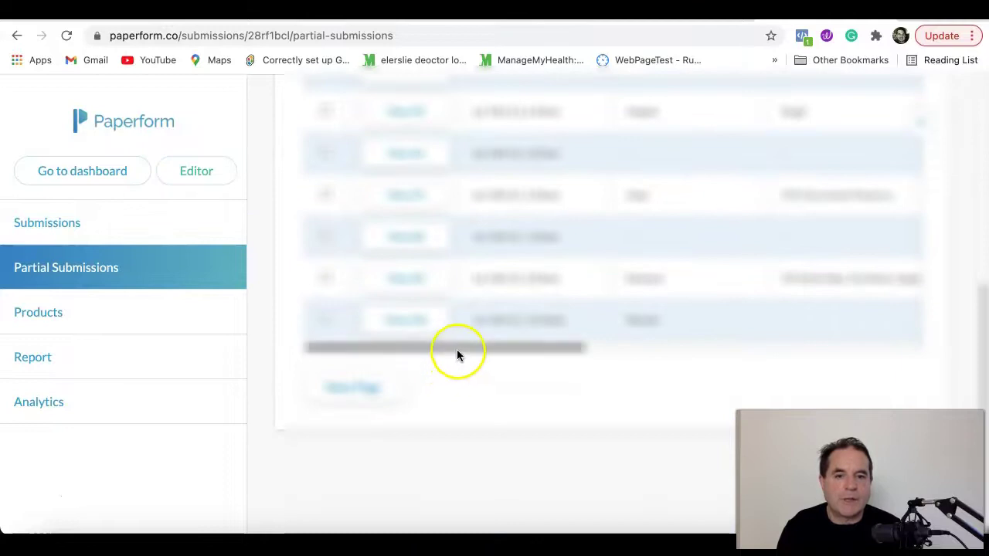
drag(457, 351, 628, 343)
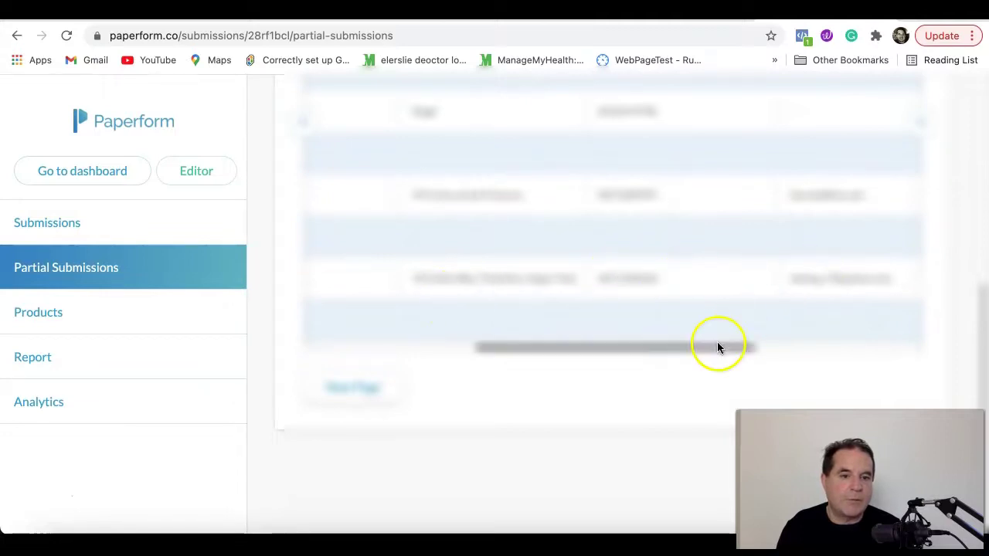
drag(718, 347, 929, 326)
drag(882, 347, 560, 348)
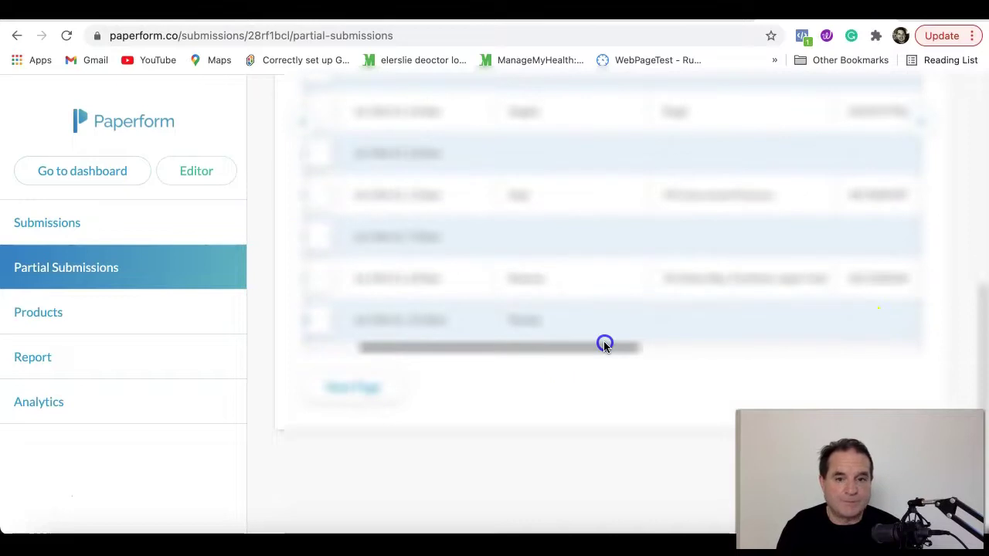
scroll(543, 302, up, 3)
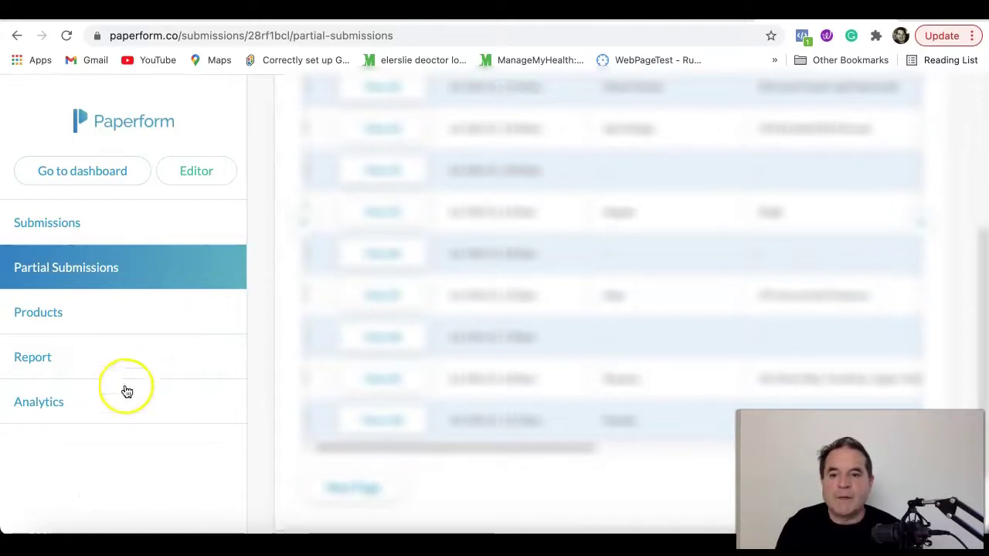
Open the form's Analytics and highlight the Dropoff Questions heading above its pie chart
click(52, 403)
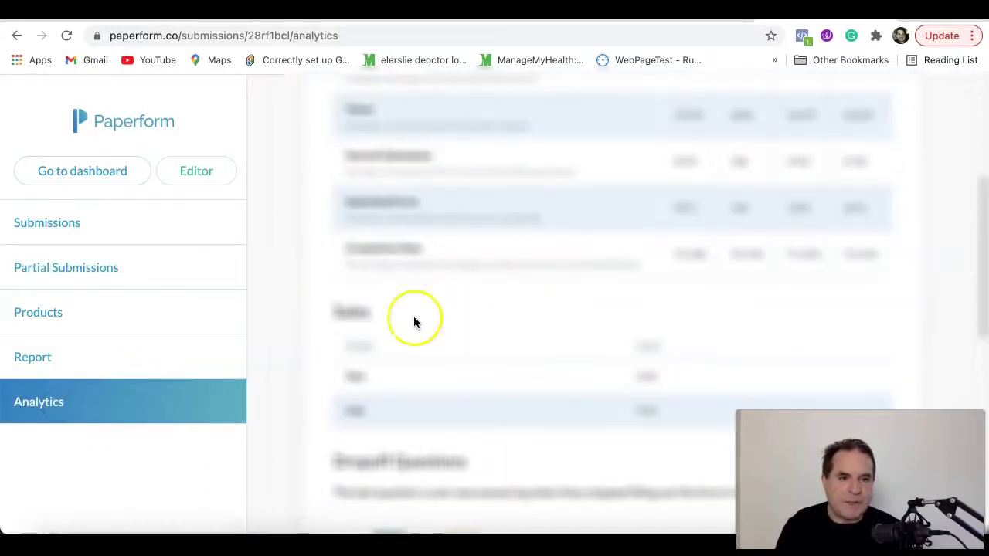
scroll(497, 312, up, 4)
scroll(497, 318, down, 5)
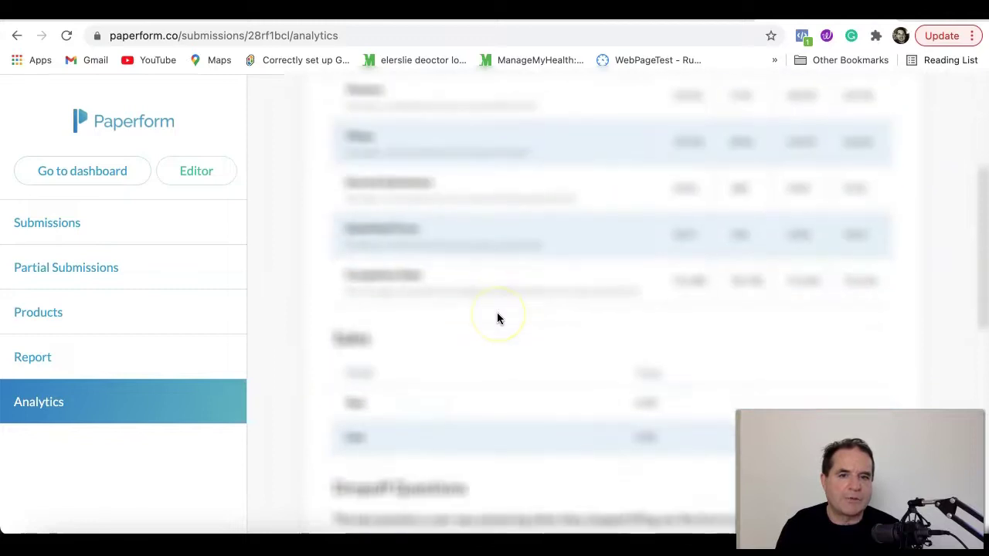
scroll(497, 318, down, 3)
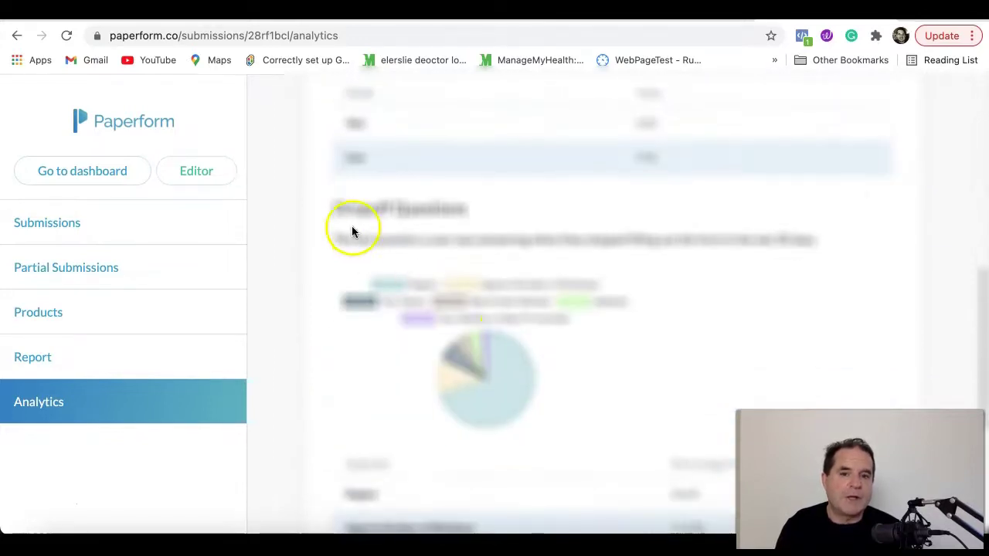
drag(334, 208, 470, 209)
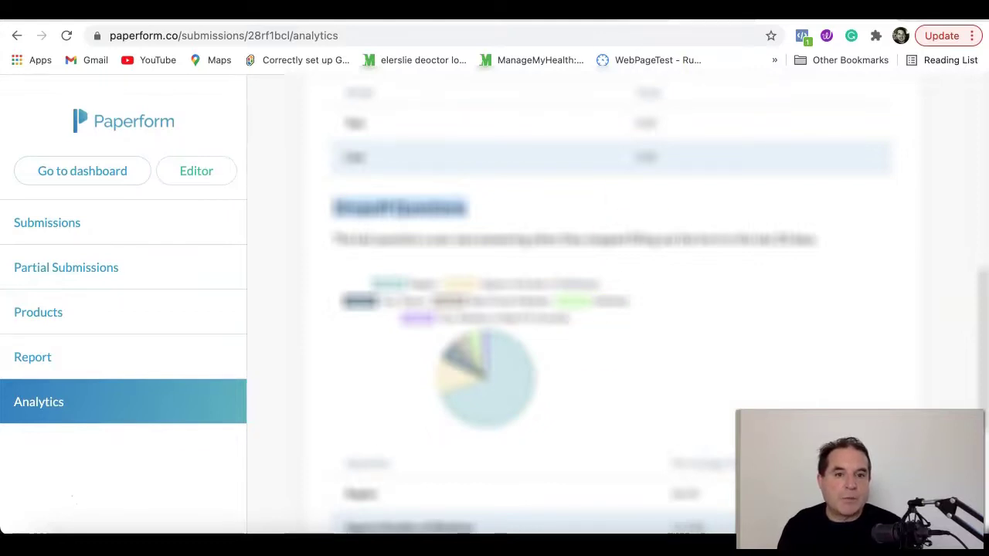
On the Book a Consultation page, select 20 July 2021 in the calendar to show its time slots
click(696, 9)
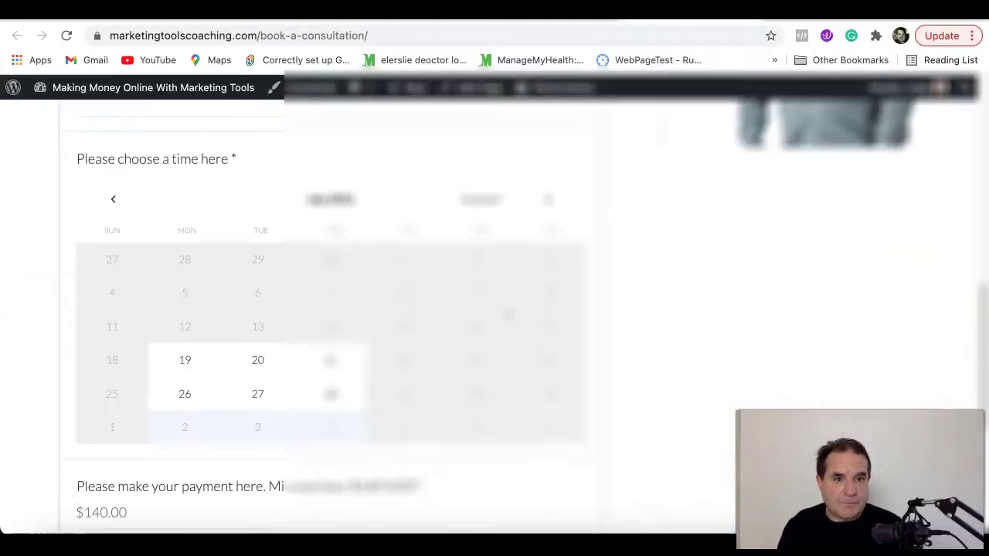
scroll(673, 185, up, 10)
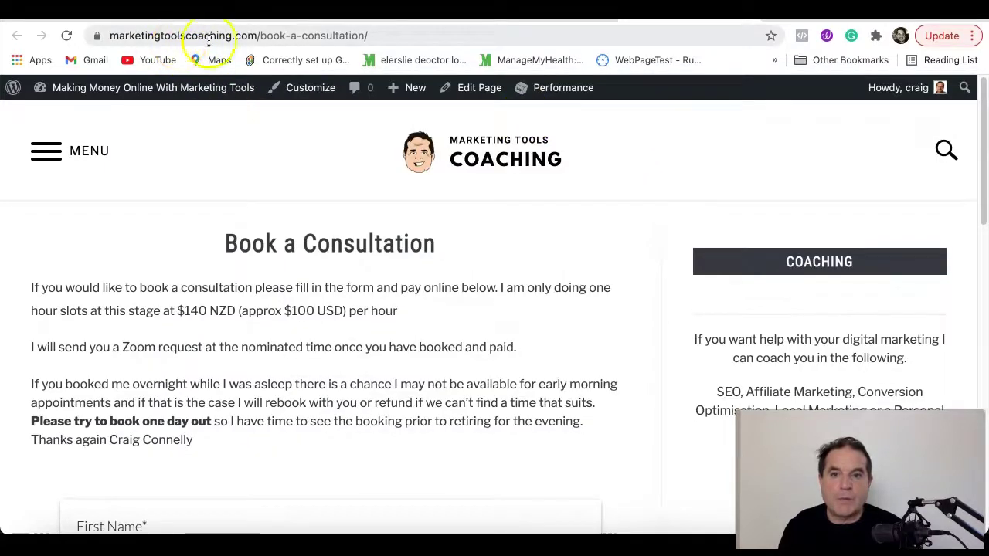
scroll(584, 254, down, 1)
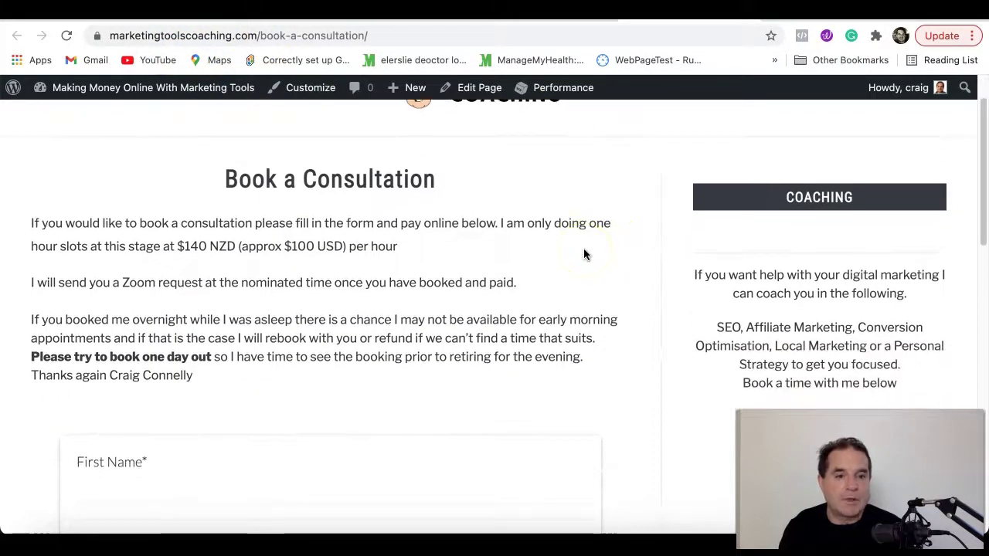
scroll(560, 247, down, 3)
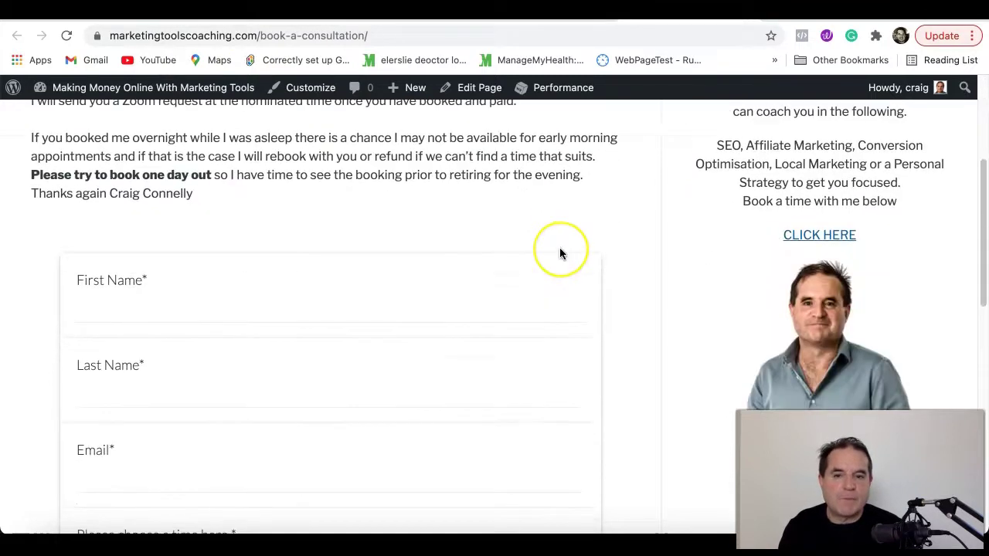
scroll(559, 248, down, 1)
scroll(559, 247, down, 1)
scroll(559, 247, down, 3)
scroll(541, 293, down, 1)
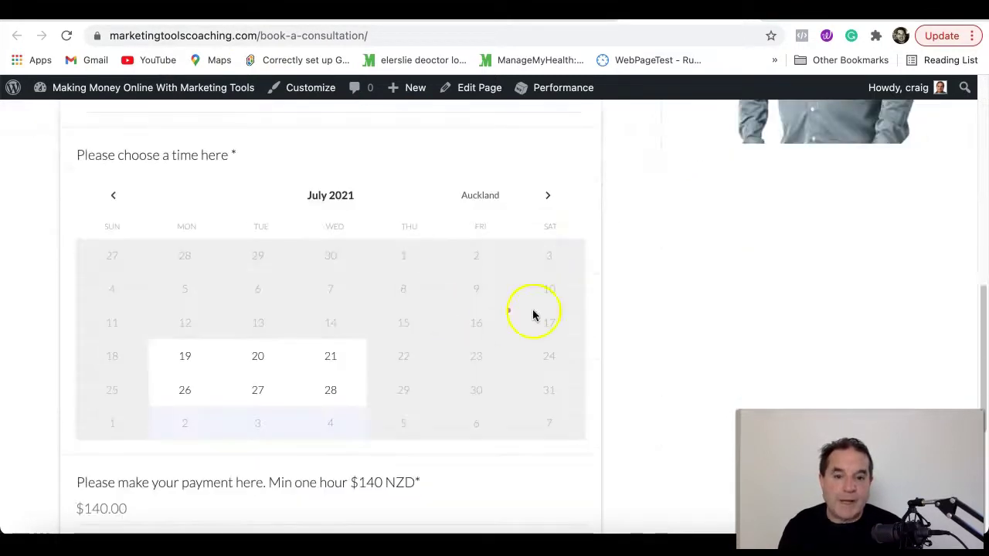
scroll(475, 313, down, 1)
scroll(463, 320, down, 2)
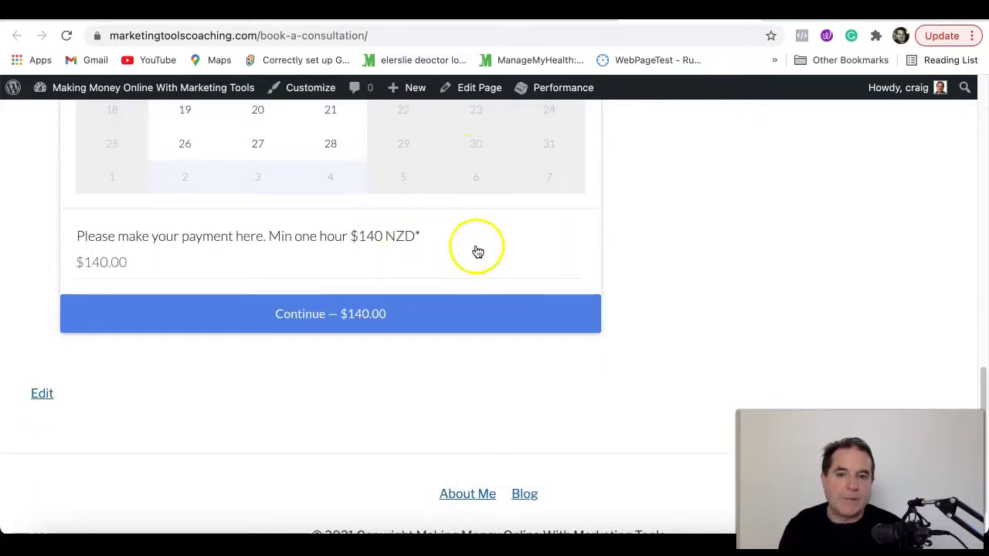
scroll(283, 145, up, 1)
click(263, 165)
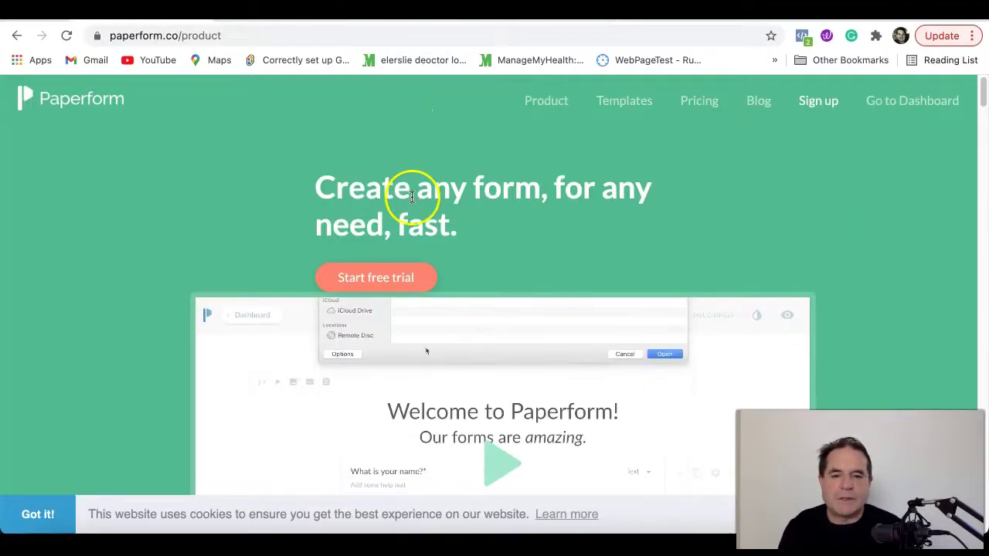
Browse down the paperform.co/product page, then switch to the rk1z7713.paperform.co tax questionnaire
scroll(415, 194, down, 5)
scroll(413, 203, down, 2)
scroll(413, 203, down, 3)
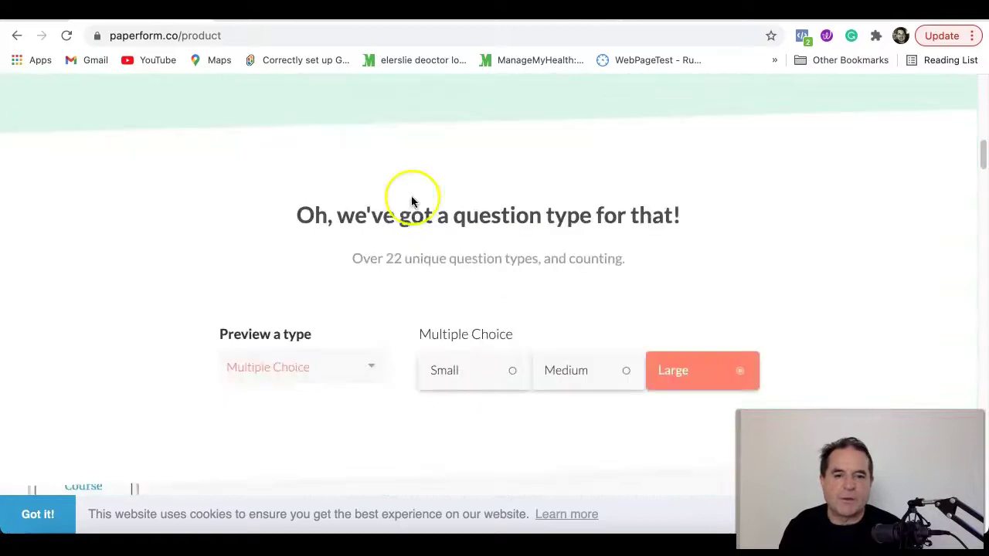
scroll(413, 203, down, 1)
scroll(414, 202, down, 1)
scroll(413, 202, down, 2)
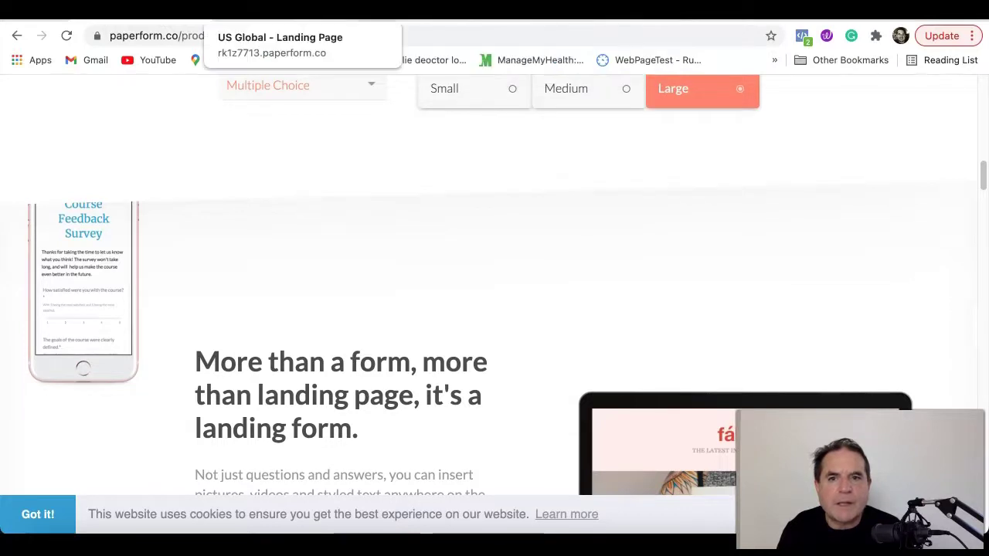
click(279, 9)
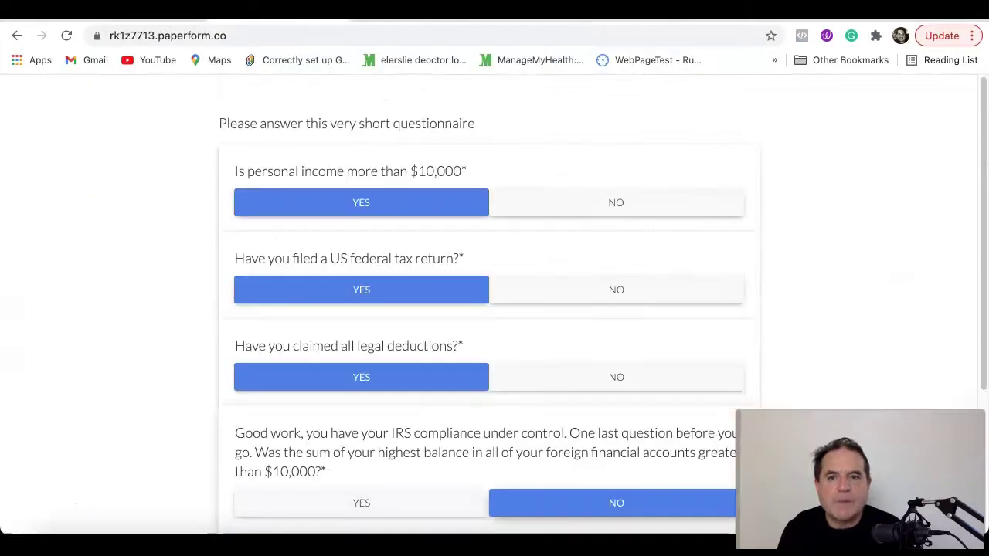
Reload the tax questionnaire and answer YES to income, federal return and legal deductions questions
click(190, 36)
key(Return)
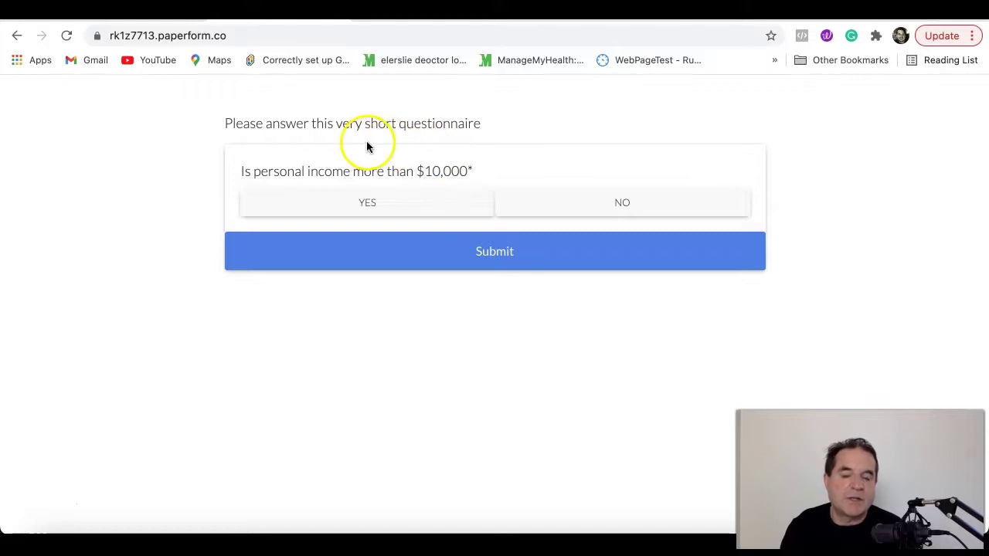
click(374, 204)
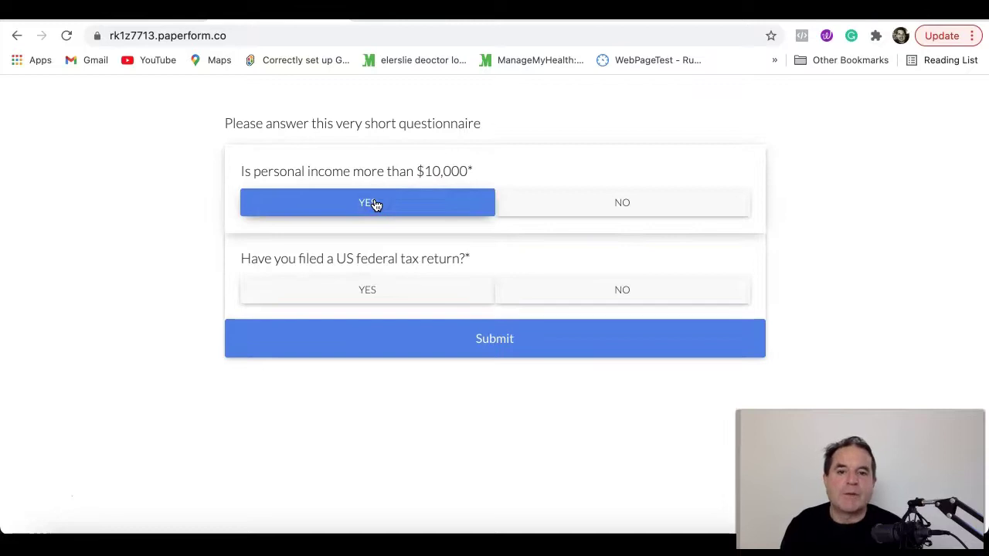
click(393, 284)
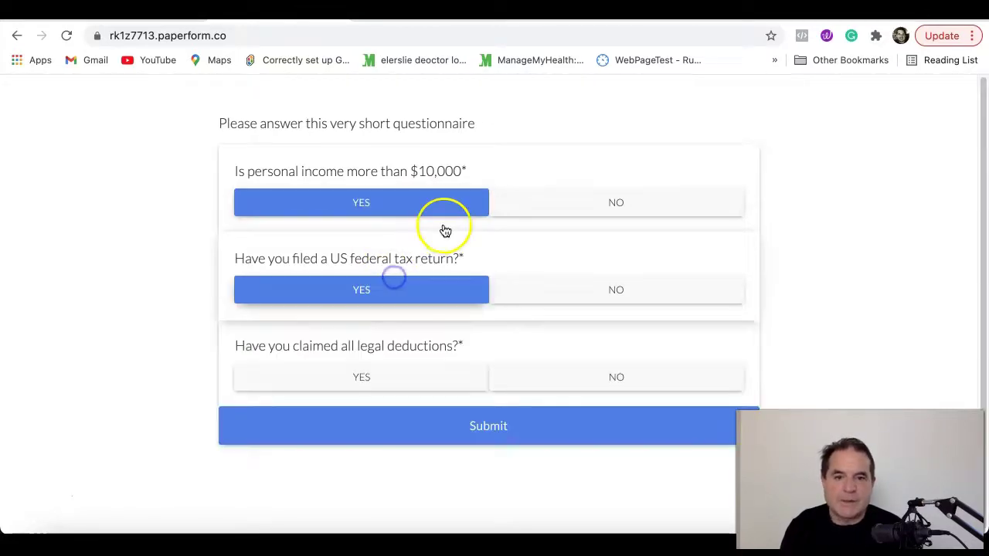
click(402, 378)
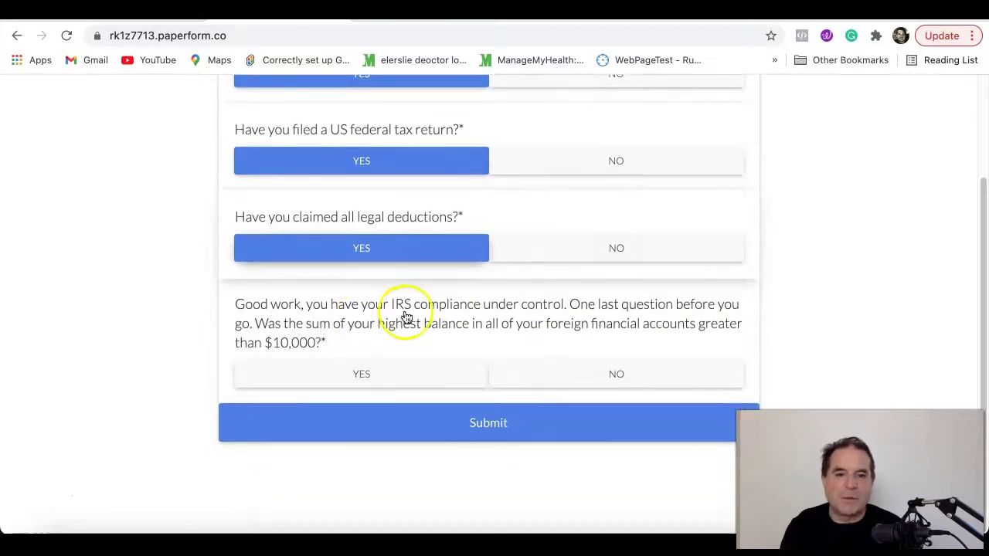
Answer foreign accounts YES and FBAR NO to reveal the FATCA notice and contact fields
click(579, 373)
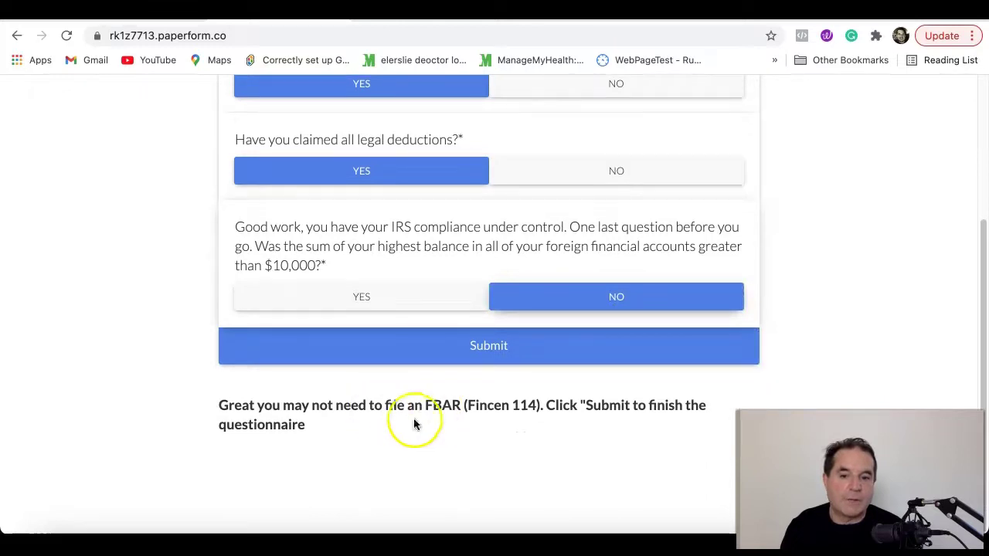
click(391, 304)
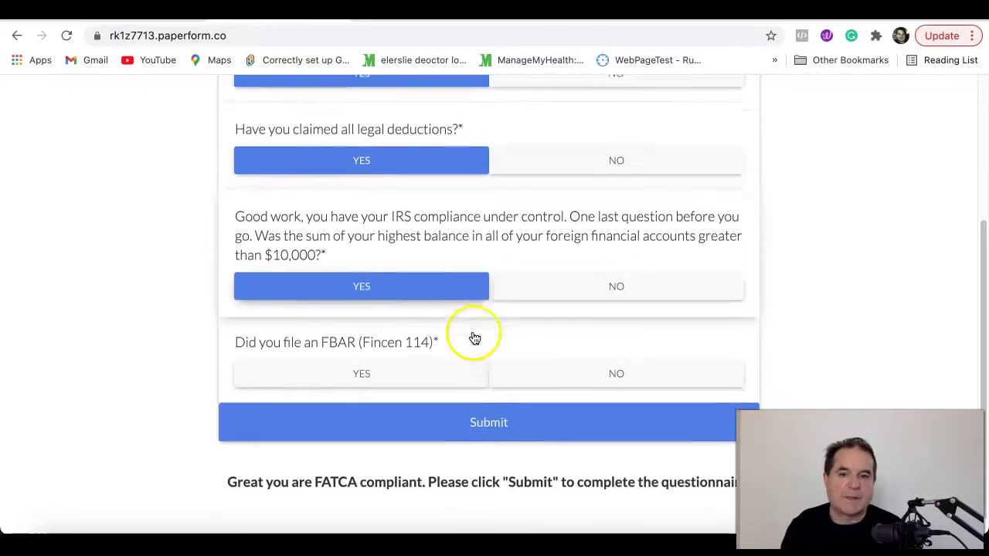
click(414, 356)
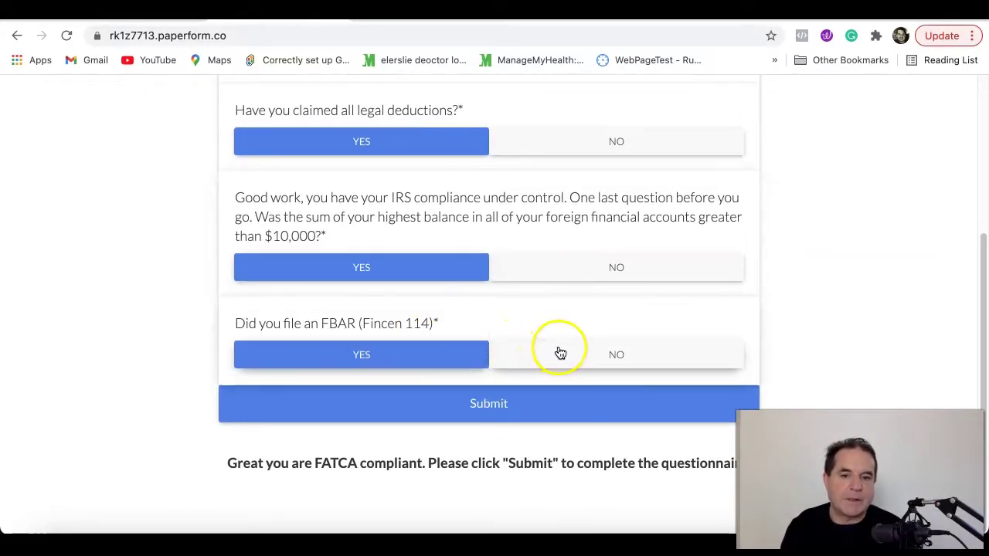
click(559, 350)
scroll(591, 340, down, 2)
scroll(524, 326, down, 1)
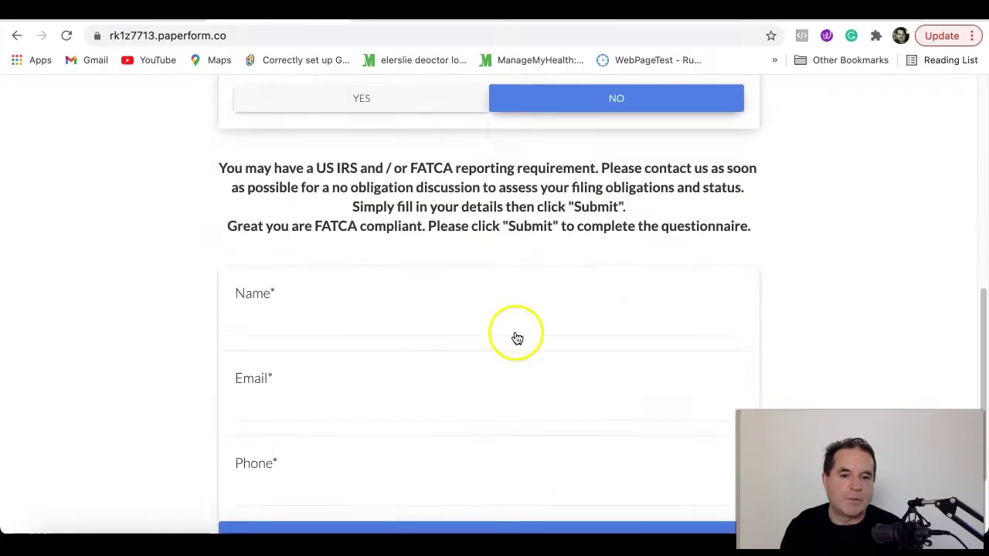
scroll(515, 338, down, 2)
scroll(517, 338, up, 5)
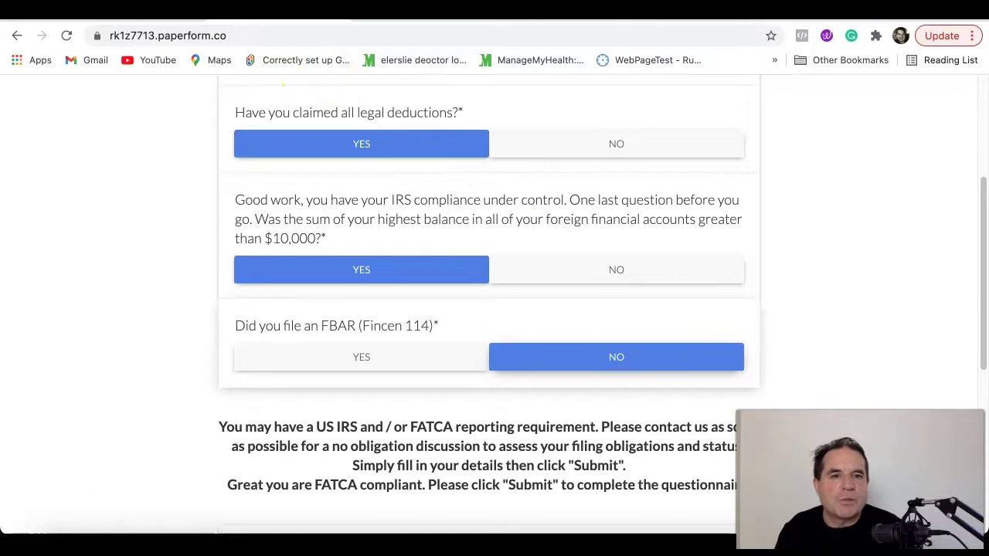
key(ctrl+Tab)
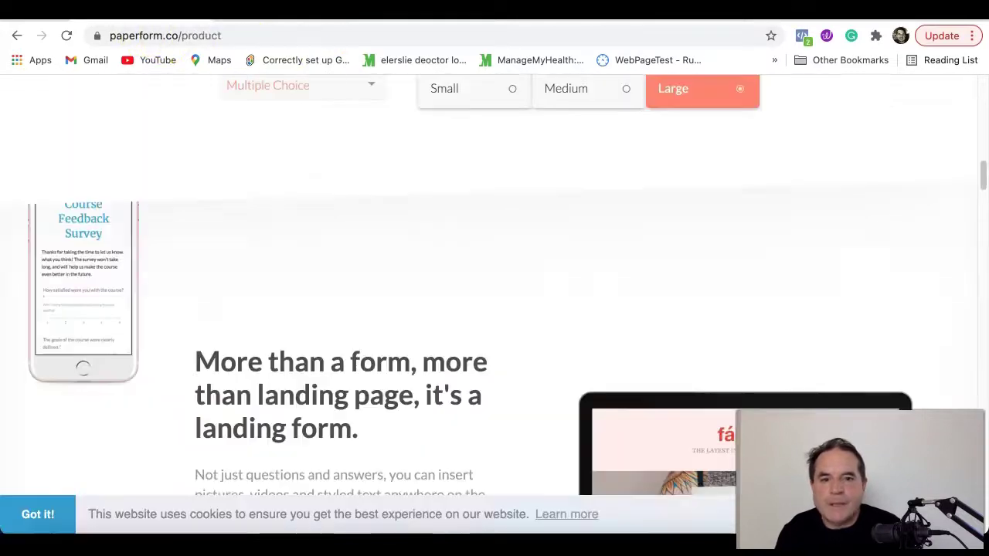
Return to the product page and show the Products example under Money Please in payments
key(ctrl+Tab)
scroll(438, 242, down, 1)
scroll(439, 254, down, 2)
scroll(438, 255, down, 1)
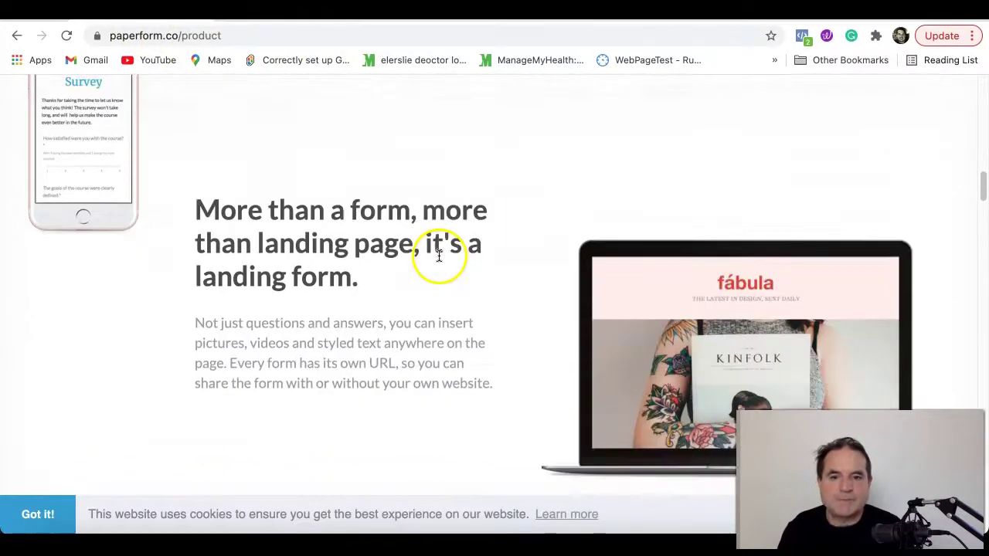
scroll(441, 266, down, 1)
scroll(441, 266, down, 2)
scroll(441, 266, down, 3)
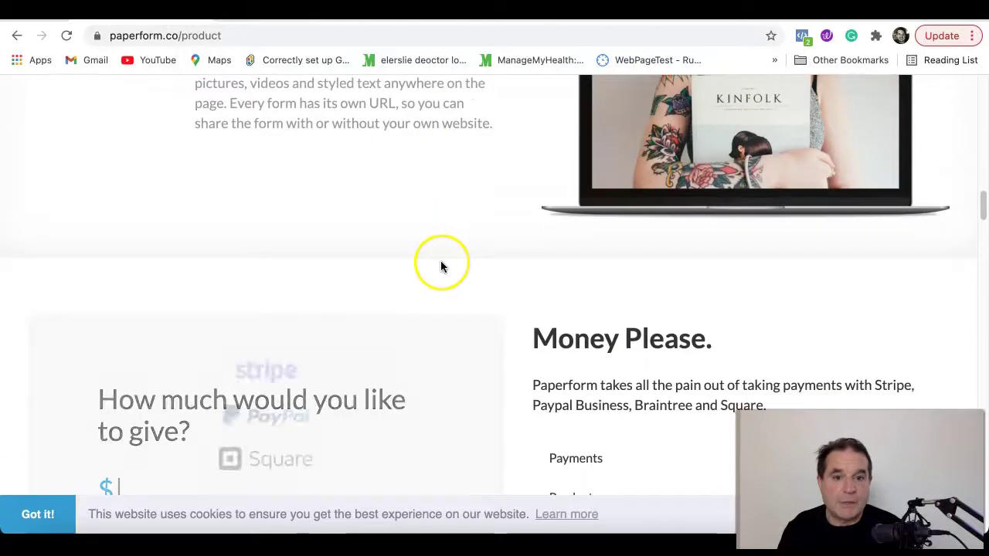
scroll(441, 265, up, 8)
scroll(553, 329, down, 5)
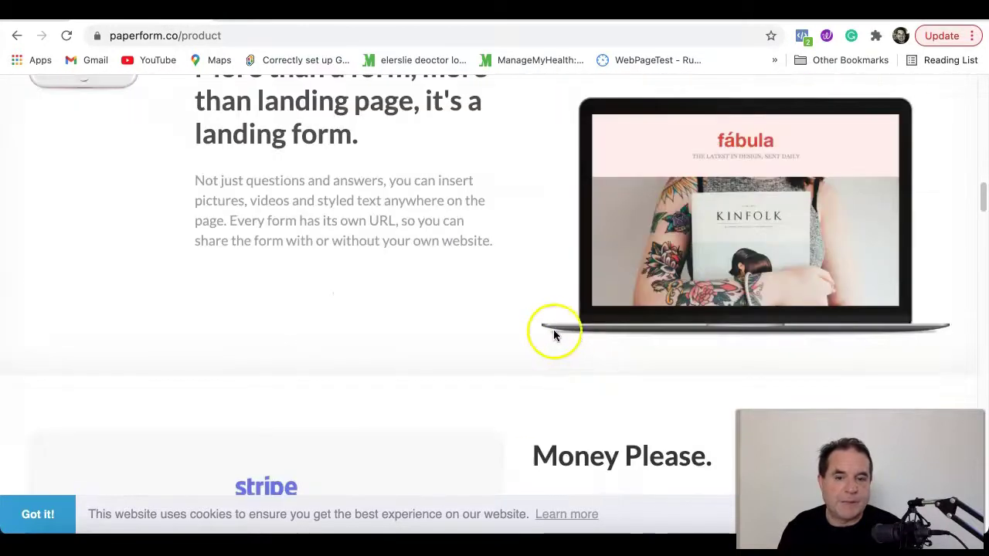
scroll(552, 328, down, 7)
click(552, 329)
Scroll through bookings, logic rules and sharing features down to Integrate with your apps
scroll(552, 328, down, 2)
scroll(495, 257, down, 1)
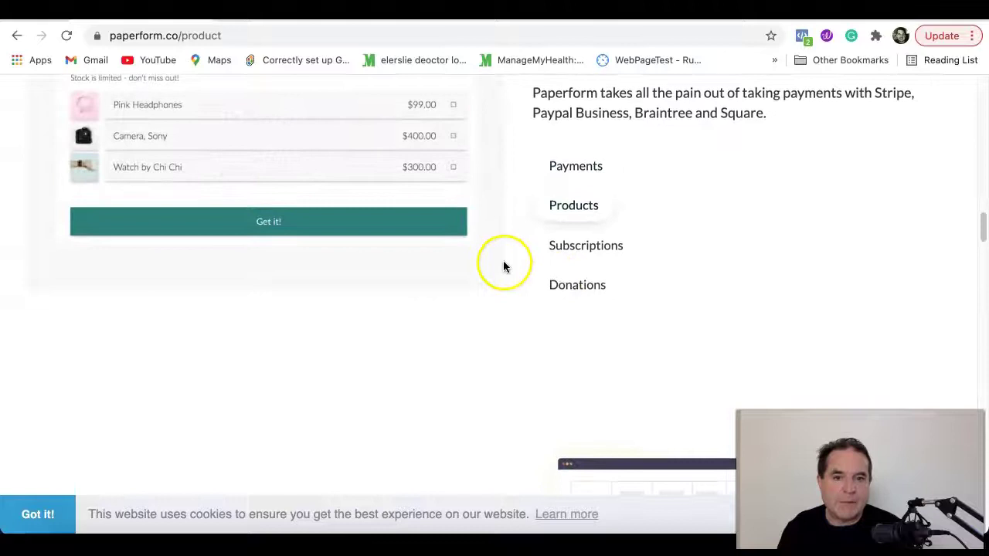
scroll(503, 260, down, 3)
scroll(443, 245, down, 1)
scroll(445, 246, down, 4)
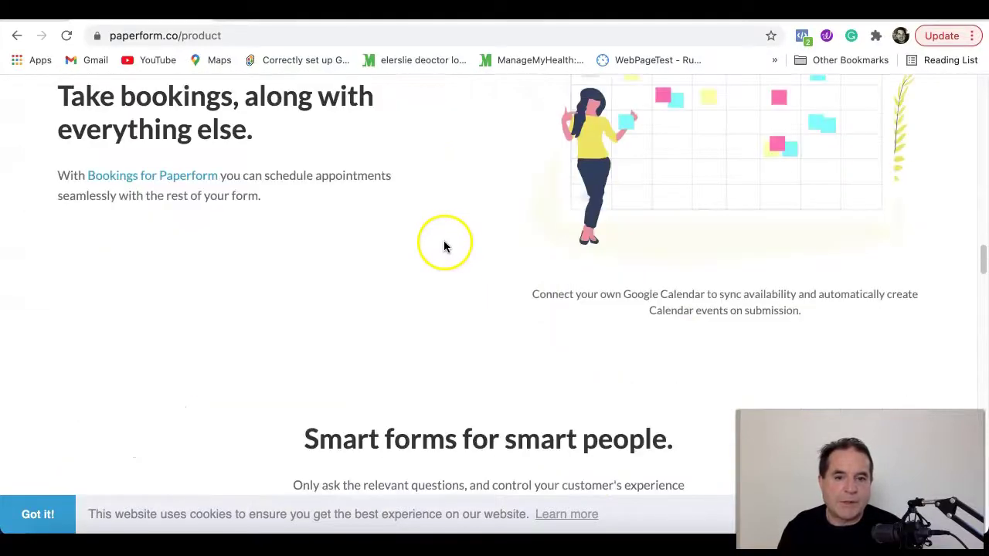
scroll(444, 245, down, 4)
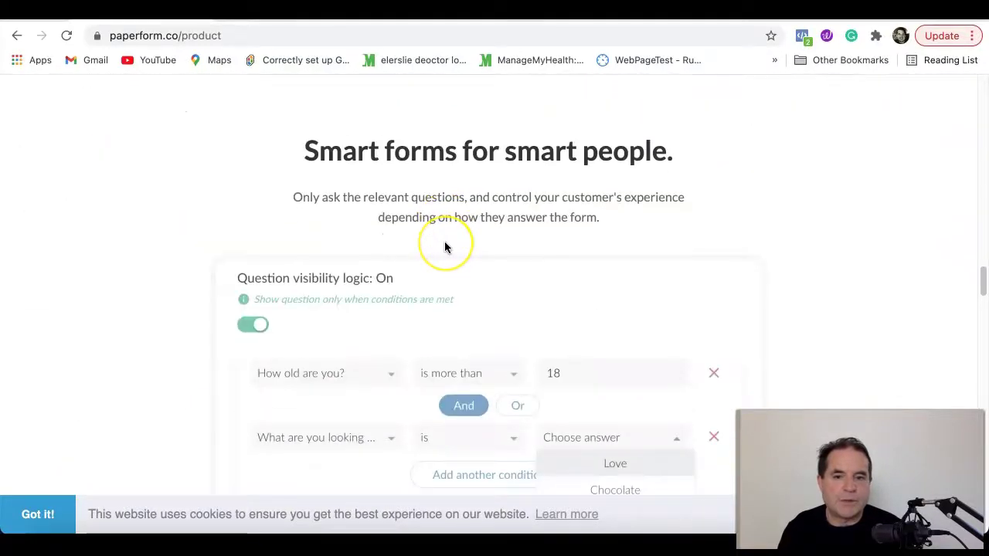
scroll(444, 241, down, 2)
scroll(475, 231, down, 3)
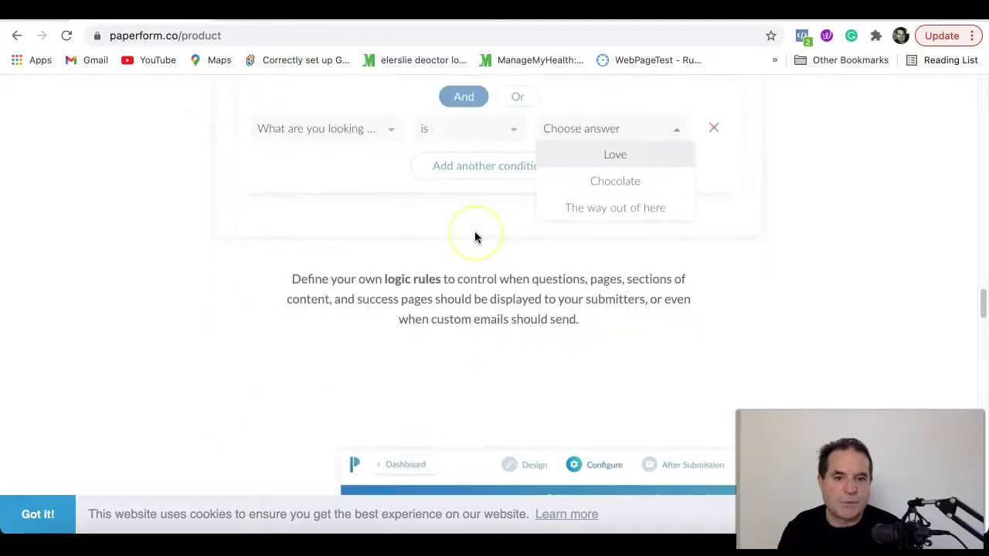
scroll(476, 236, down, 4)
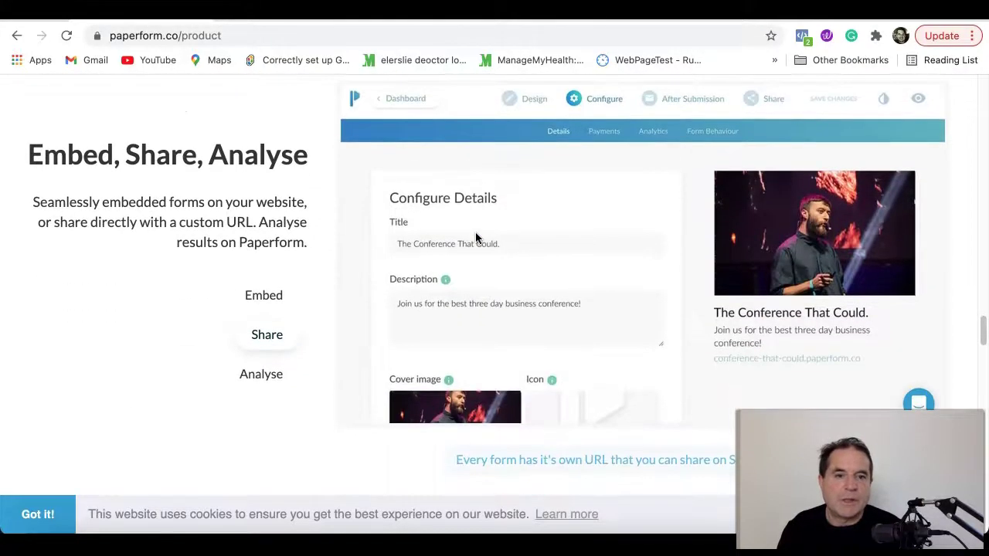
scroll(476, 237, down, 3)
scroll(476, 236, down, 3)
scroll(476, 237, down, 3)
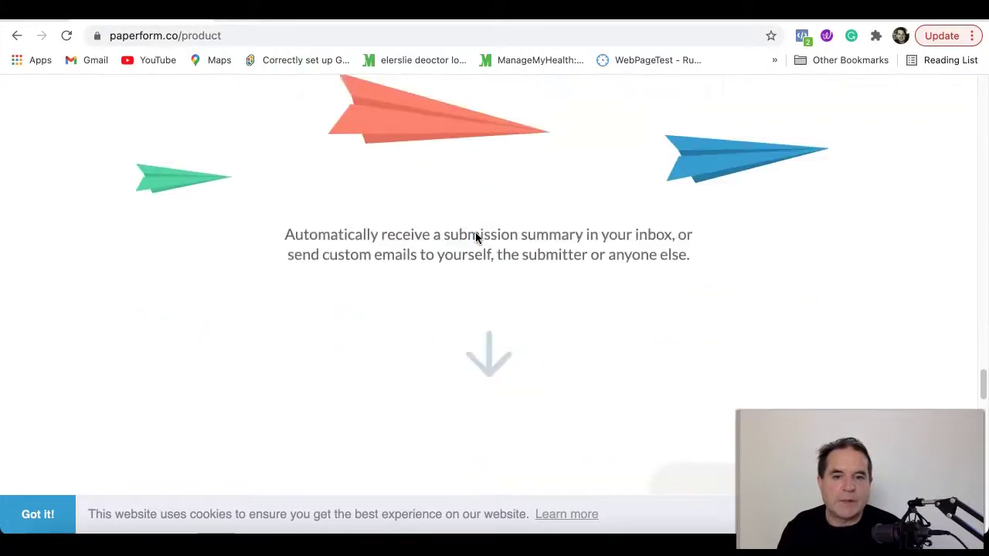
scroll(476, 237, down, 4)
scroll(475, 231, down, 1)
scroll(475, 232, down, 3)
scroll(475, 232, down, 2)
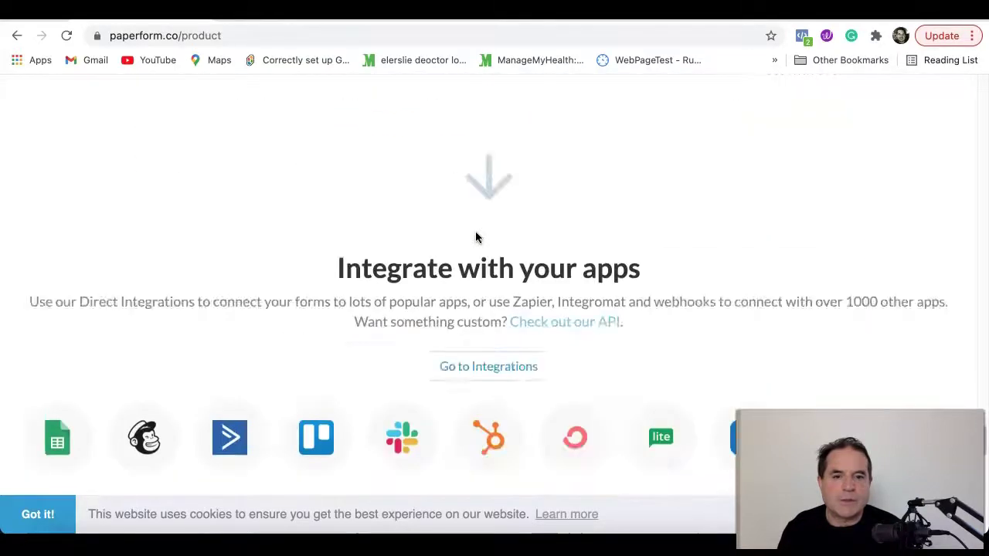
scroll(478, 209, down, 3)
scroll(479, 186, up, 3)
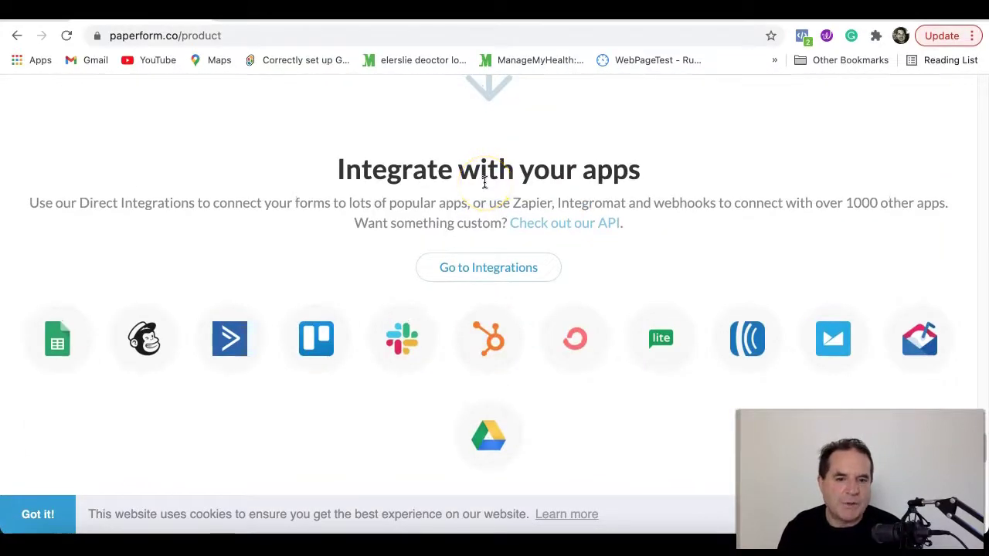